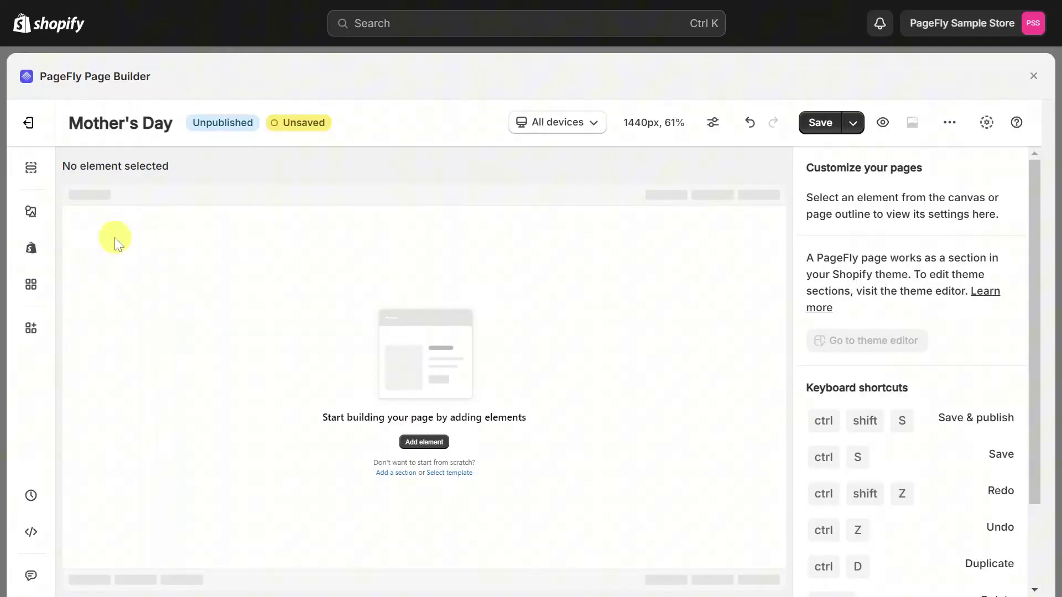
Open the elements list on the blank Mother's Day page.
left_click(31, 211)
Place a heading at the top of the page reading 'Up to 50% Off Everything Mom Loves'.
left_click(139, 408)
left_click_drag(308, 204, 398, 252)
left_click(861, 356)
key("ctrl+a")
type("Up to 50% Off Everything Mom Loves")
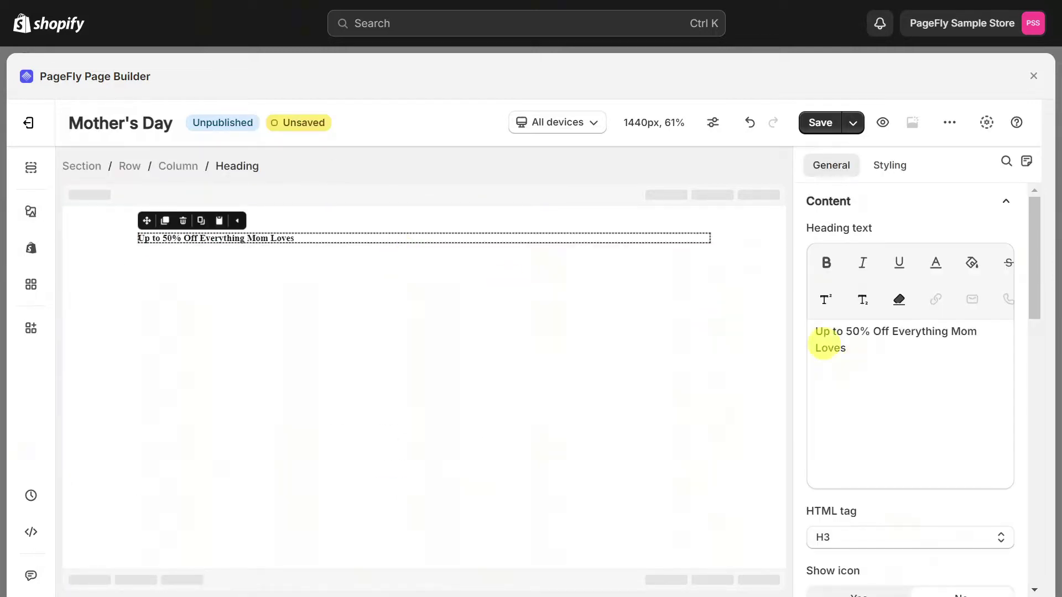
Set the heading's section background colour to red #c63a49.
left_click(746, 260)
left_click(890, 165)
scroll(884, 316, "down", 10)
left_click(841, 405)
left_click(824, 303)
type("#c63a49")
Make the heading text white and set its margins to 0.
left_click(632, 238)
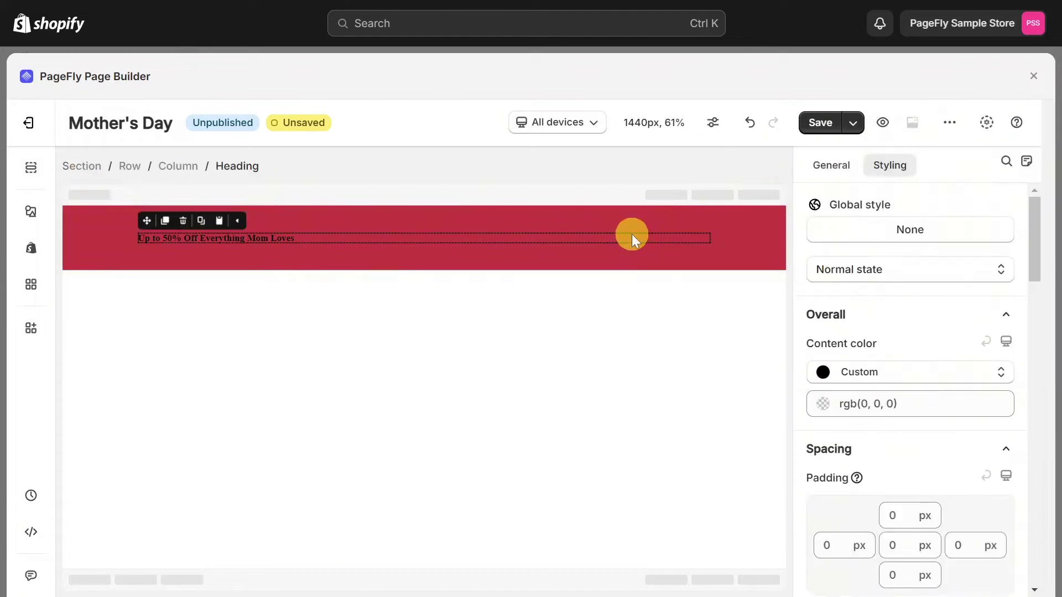
left_click(863, 403)
left_click_drag(793, 260, 791, 129)
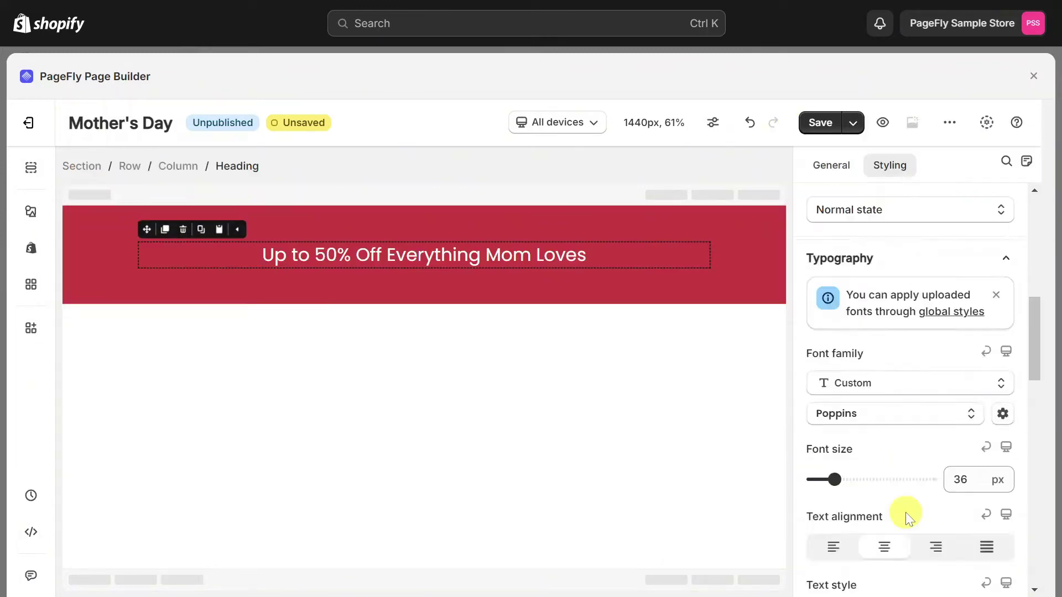
scroll(907, 519, "up", 5)
left_click(900, 511)
type("0")
Give the red banner section 15 px top and bottom padding.
left_click(760, 241)
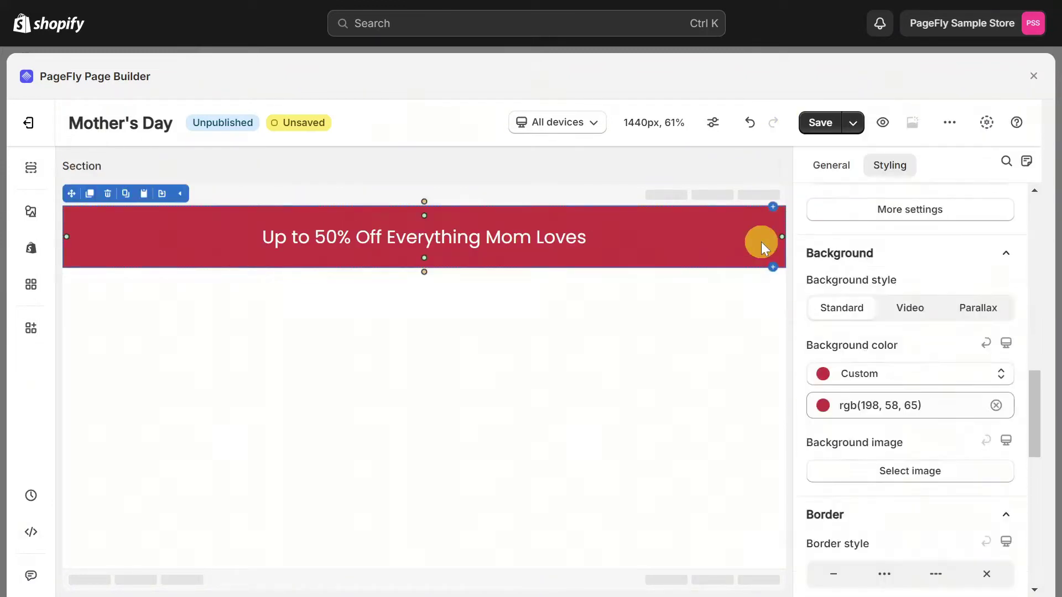
scroll(910, 359, "down", 5)
scroll(907, 332, "up", 1)
left_click(901, 317)
type("15")
left_click(898, 378)
type("15")
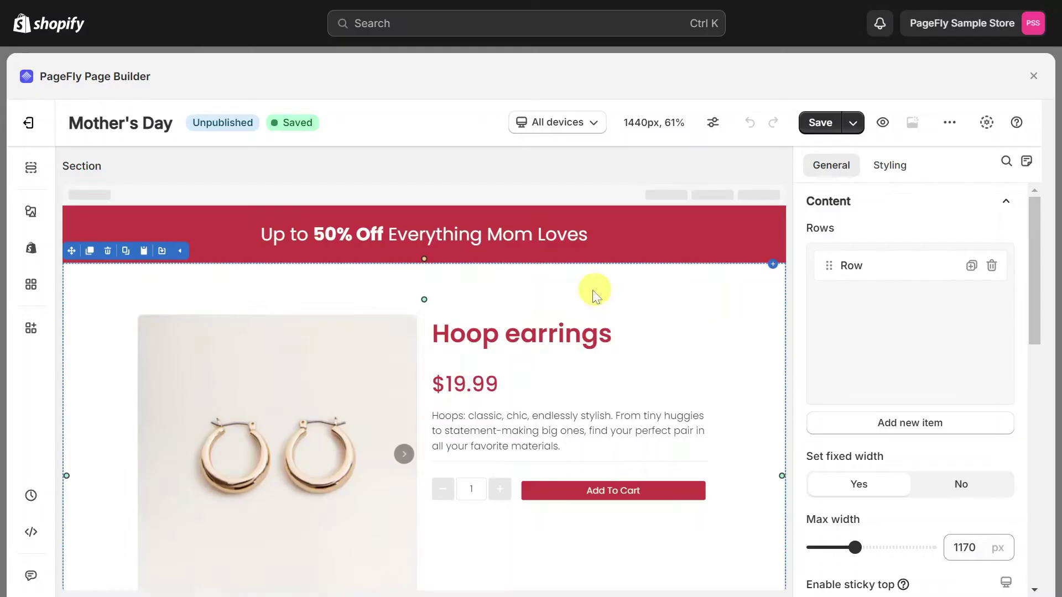
Select the Hoop earrings product image in the product details block.
left_click(366, 352)
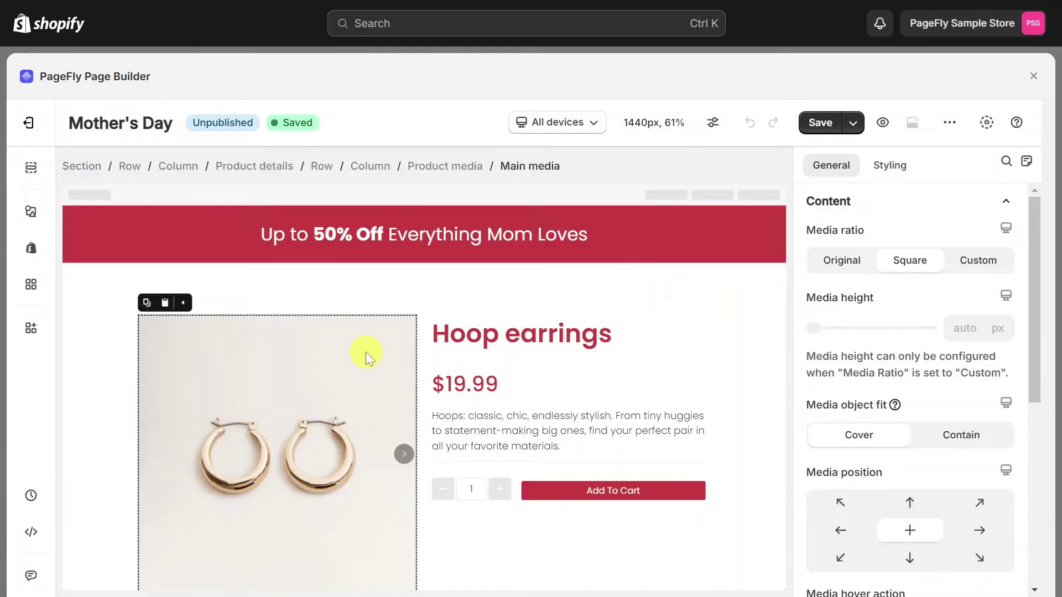
Show the sale badge on the earrings image and the $29.99 compare-at price, then save.
left_click(436, 167)
scroll(924, 308, "down", 6)
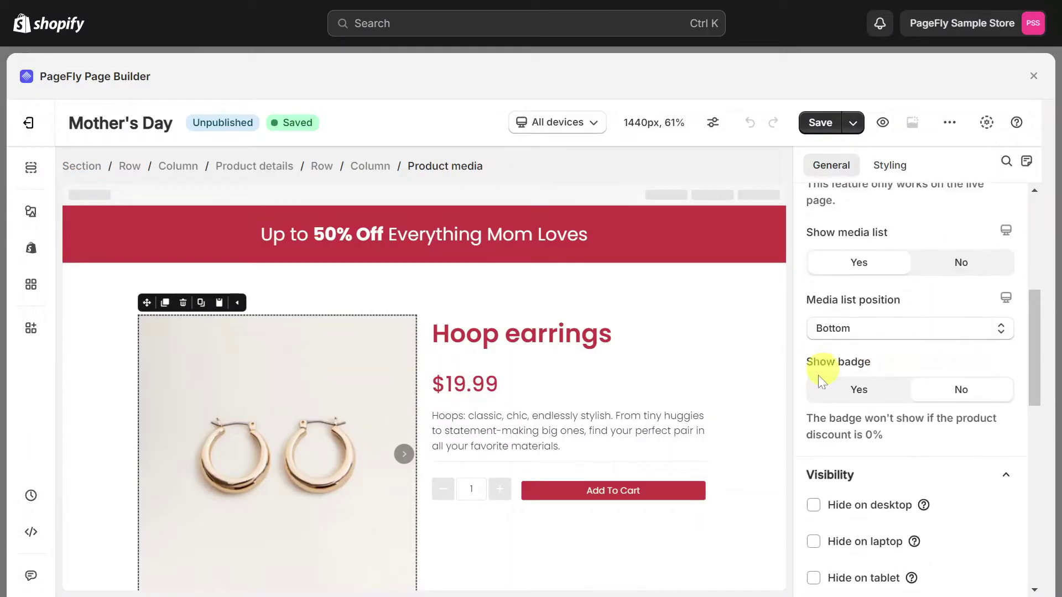
left_click(835, 391)
left_click(679, 383)
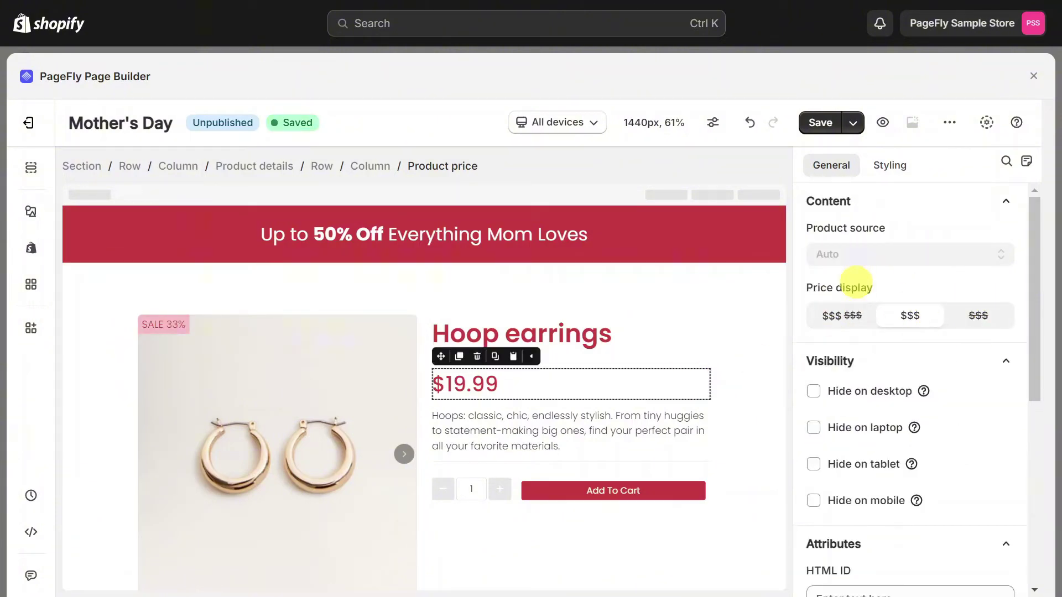
left_click(857, 319)
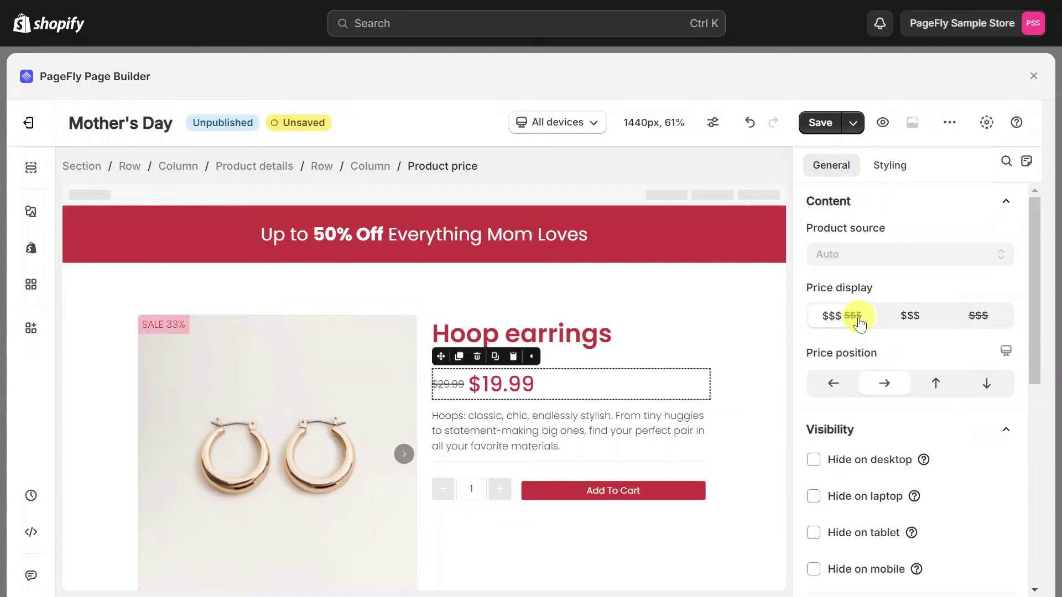
key("ctrl+s")
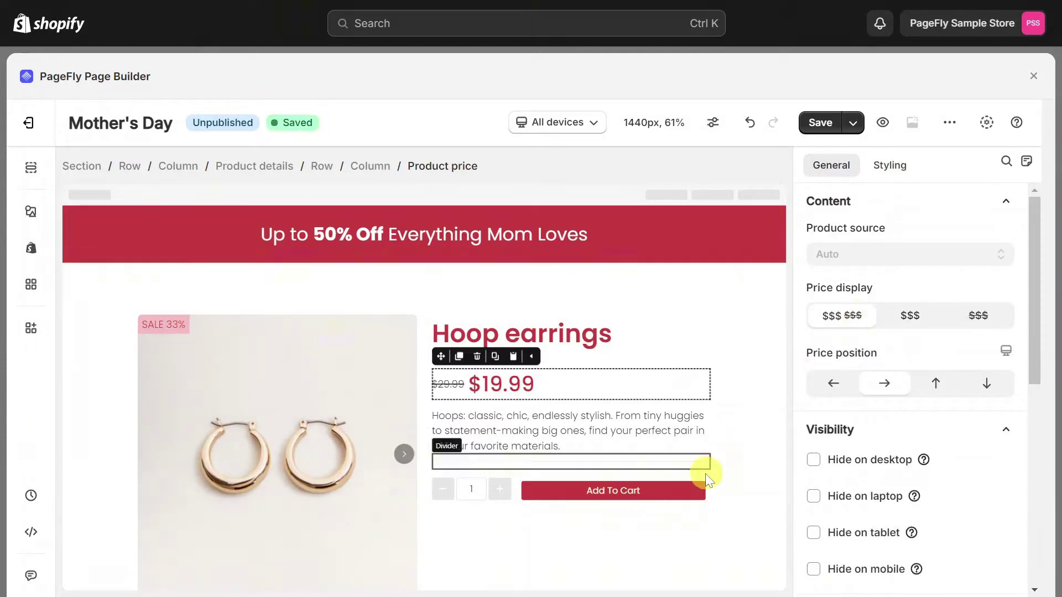
Give the Add To Cart button a red rgb(198,58,65) mouse-over background.
left_click(689, 490)
left_click(887, 165)
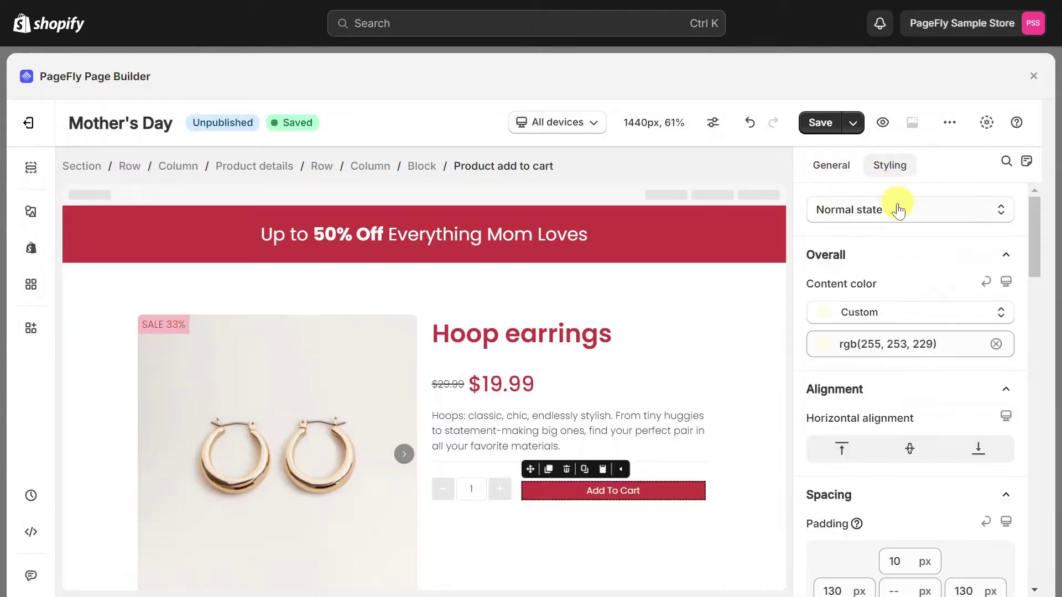
left_click(896, 209)
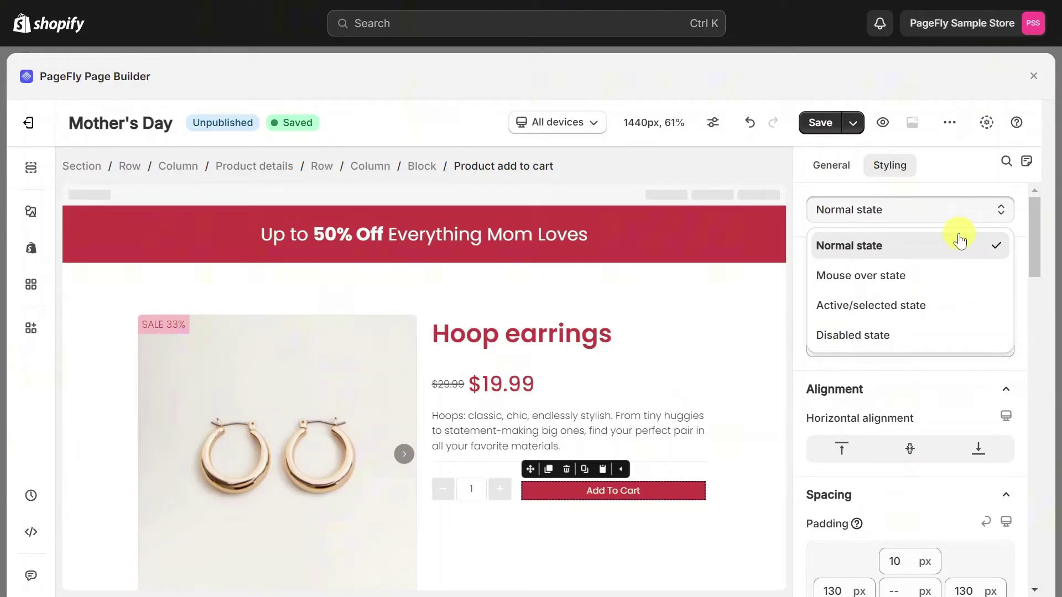
left_click(897, 276)
scroll(897, 282, "down", 15)
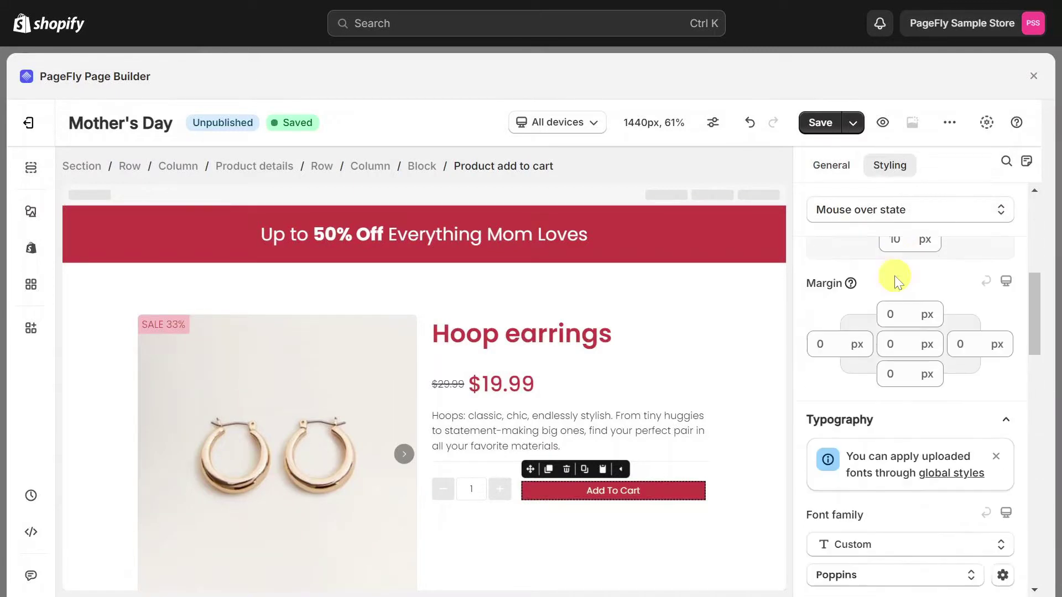
left_click(909, 419)
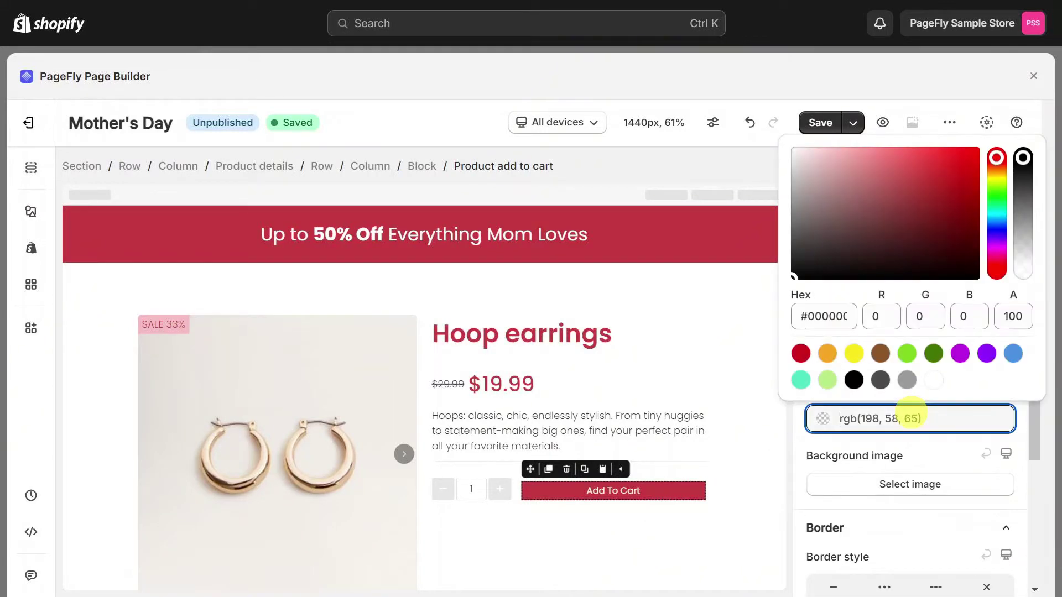
left_click(918, 436)
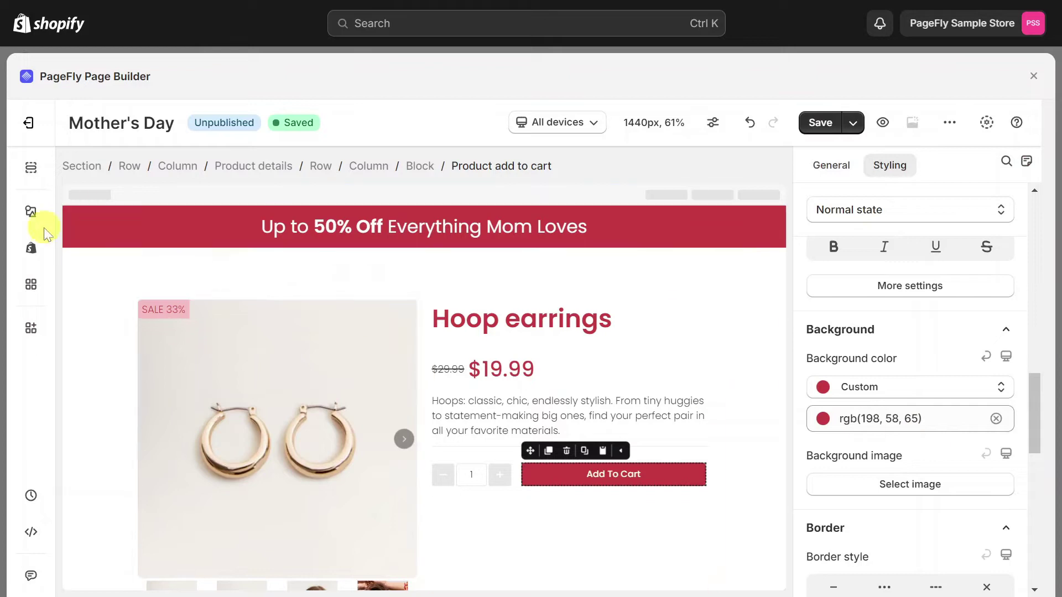
Place an HTML/Liquid element below the Add To Cart button.
left_click(31, 211)
scroll(165, 541, "down", 10)
left_click_drag(118, 211, 499, 506)
Put {{ form | payment_button }} into the HTML/Liquid block and save the page.
left_click(901, 228)
left_click(538, 258)
type("{{ form | payment_button }}")
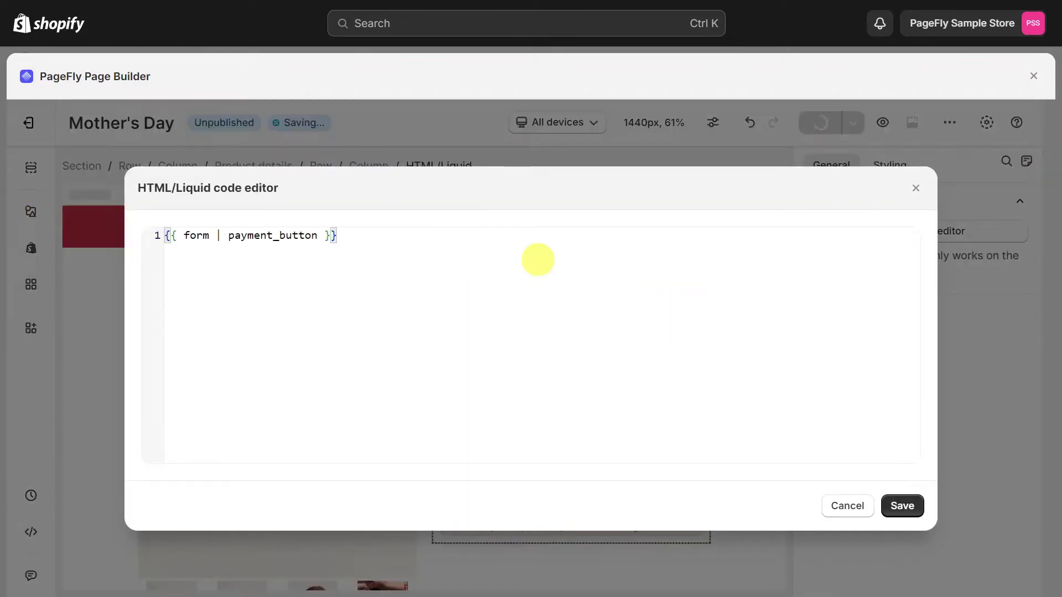
left_click(914, 510)
key("ctrl+s")
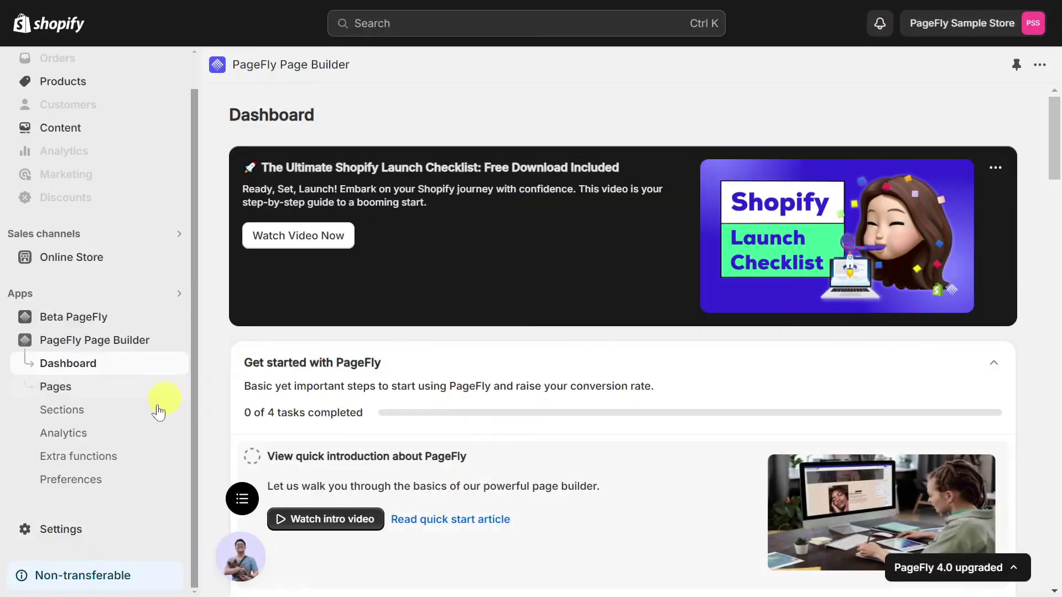
Activate the Effective Apps Gift Option integration, found by searching 'Effect'.
left_click(104, 455)
left_click(965, 184)
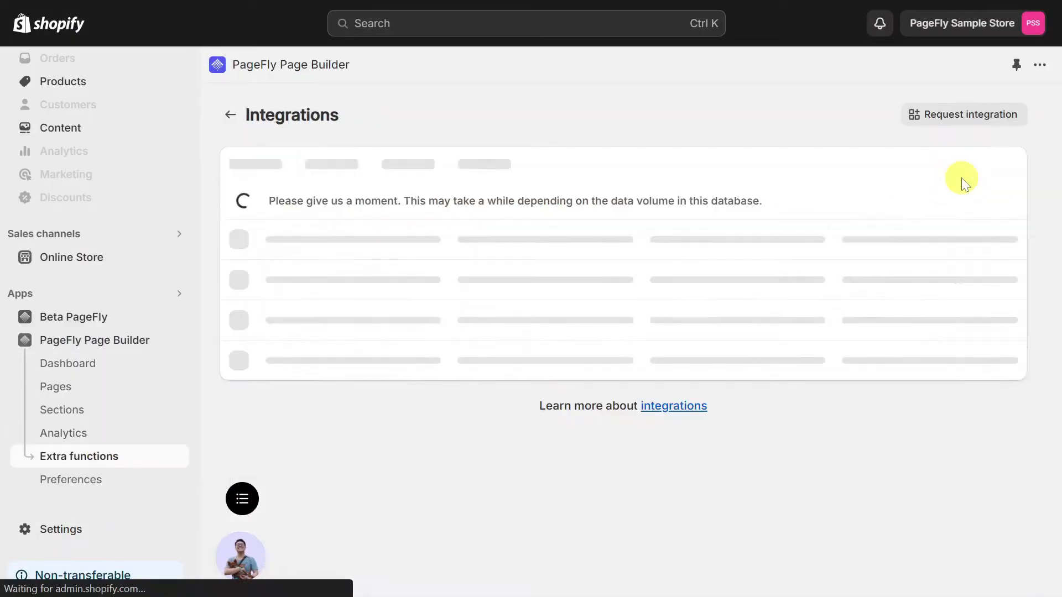
left_click(966, 164)
type("Effect")
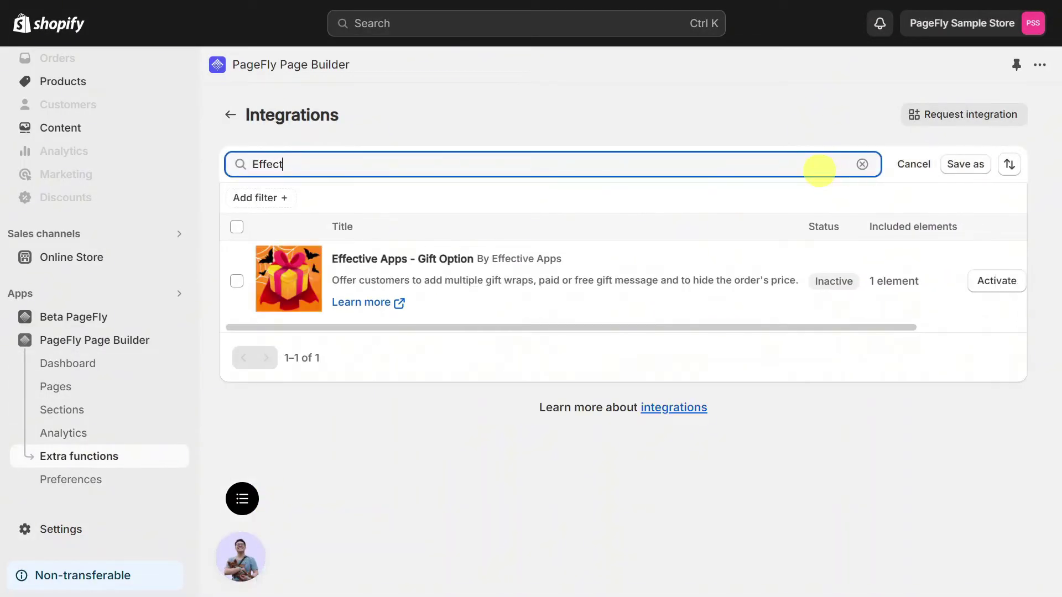
left_click(995, 280)
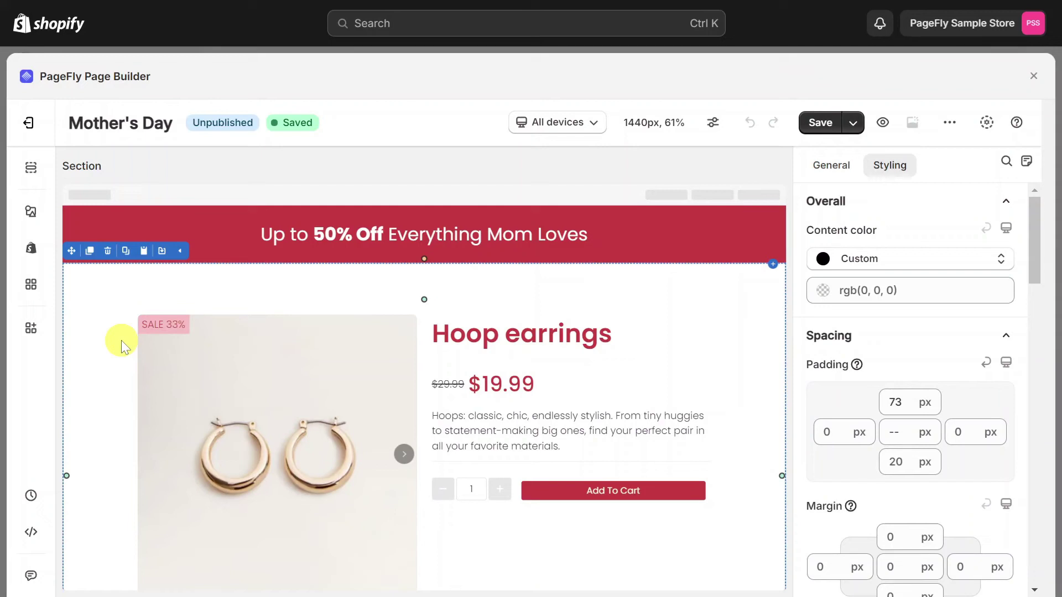
Place the Effective Apps Gift Options element, found by searching 'Eff', under the product description.
left_click(31, 284)
left_click(126, 176)
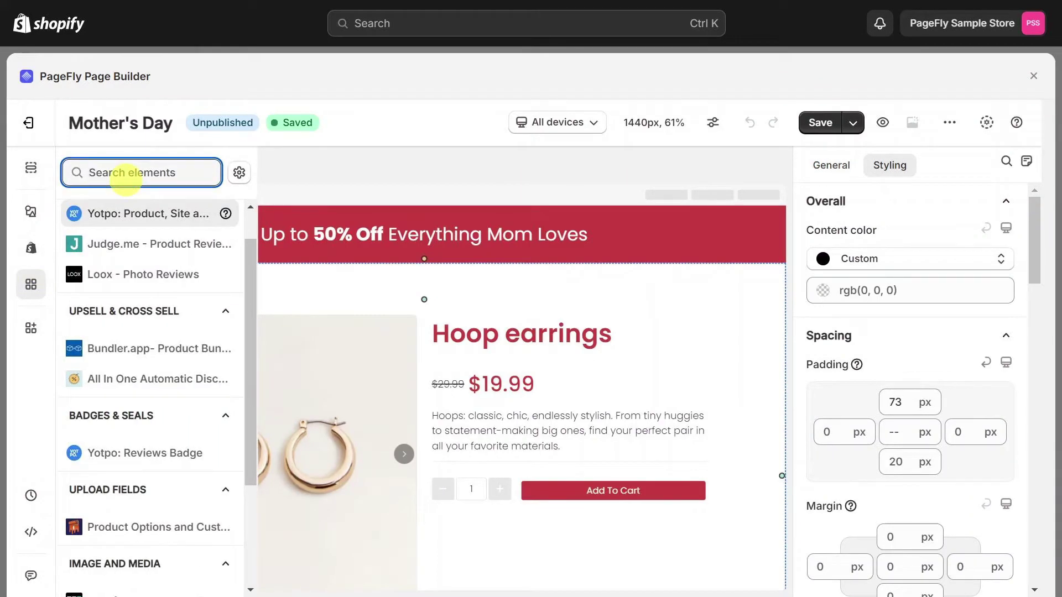
type("Eff")
mouse_move(161, 251)
left_click_drag(348, 171, 498, 467)
Get the gift wrap app from the element's General settings and open it.
left_click(831, 165)
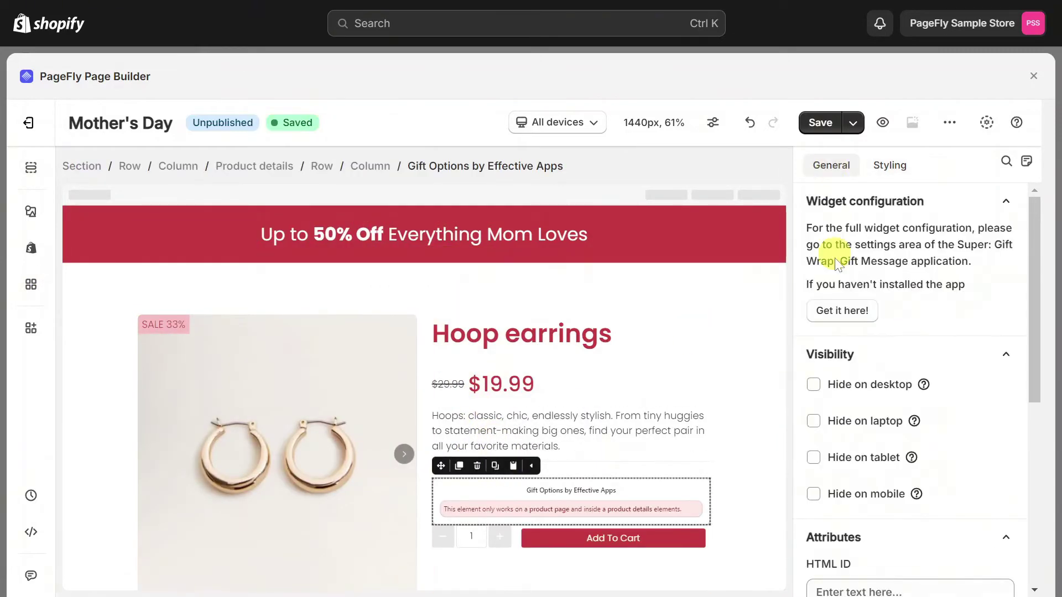
left_click(841, 308)
left_click(274, 285)
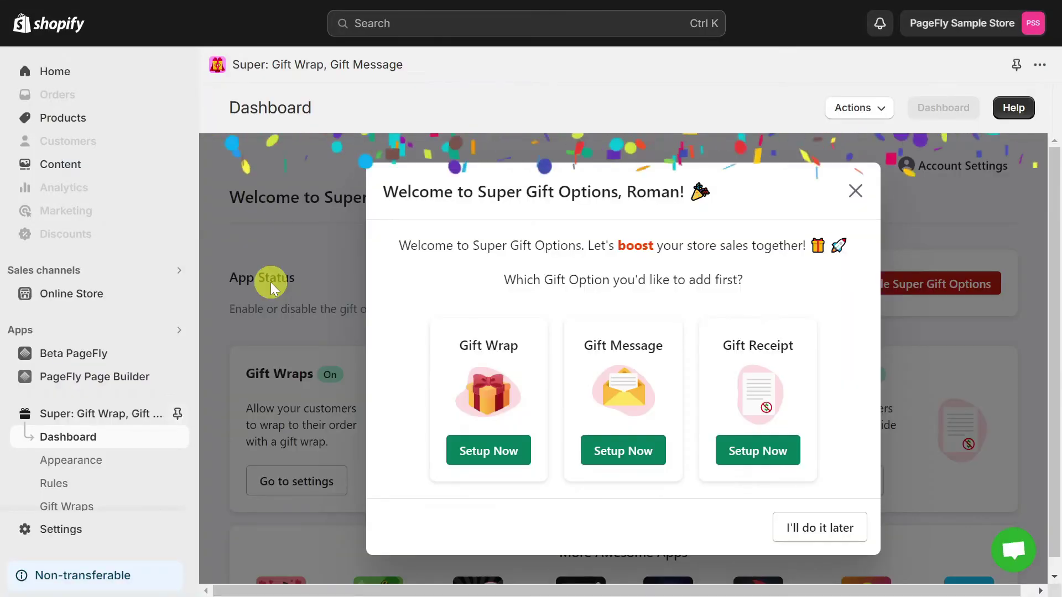
Dismiss the welcome popup and review the Gift Wraps, Gift Message and Gift Receipt settings.
left_click(477, 449)
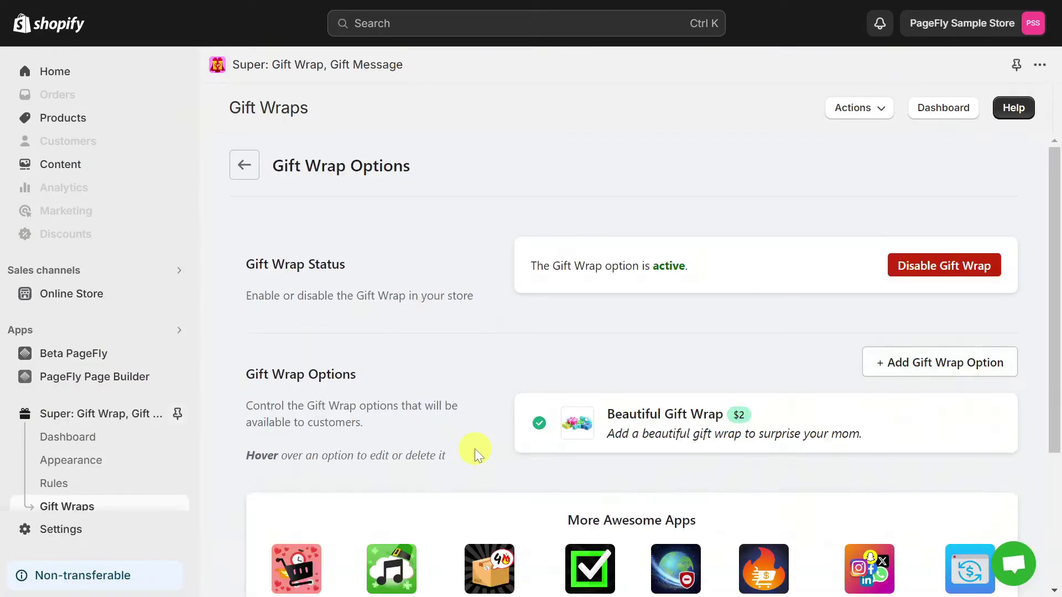
scroll(129, 485, "down", 2)
left_click(94, 454)
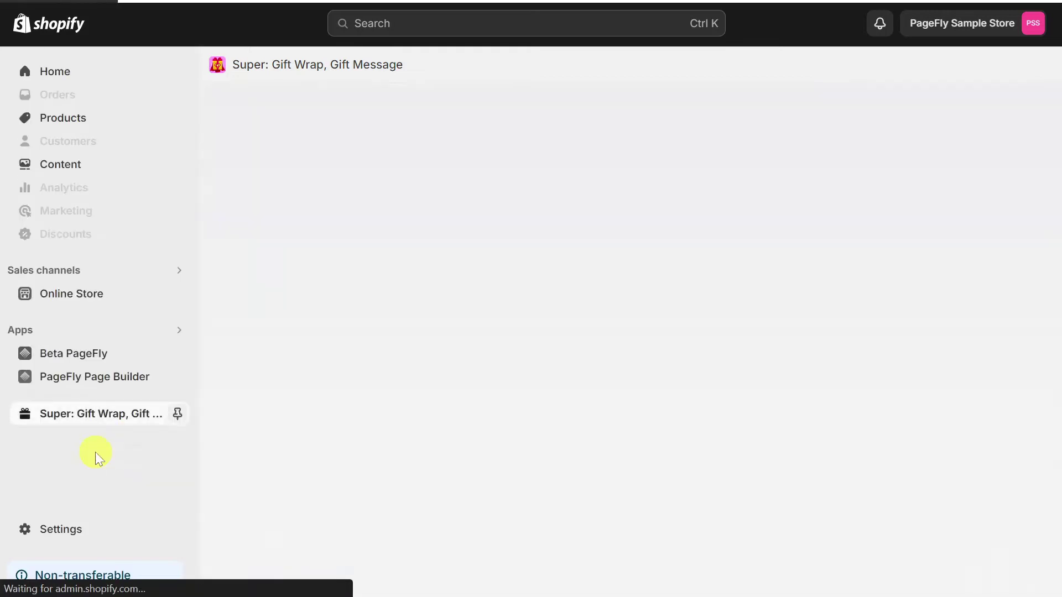
scroll(640, 450, "down", 2)
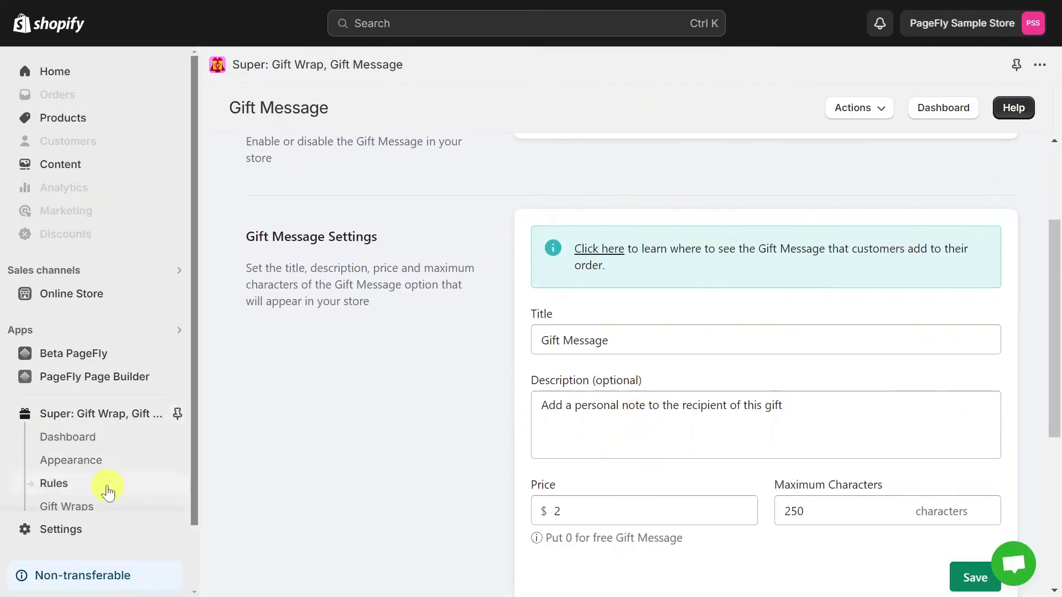
left_click(105, 483)
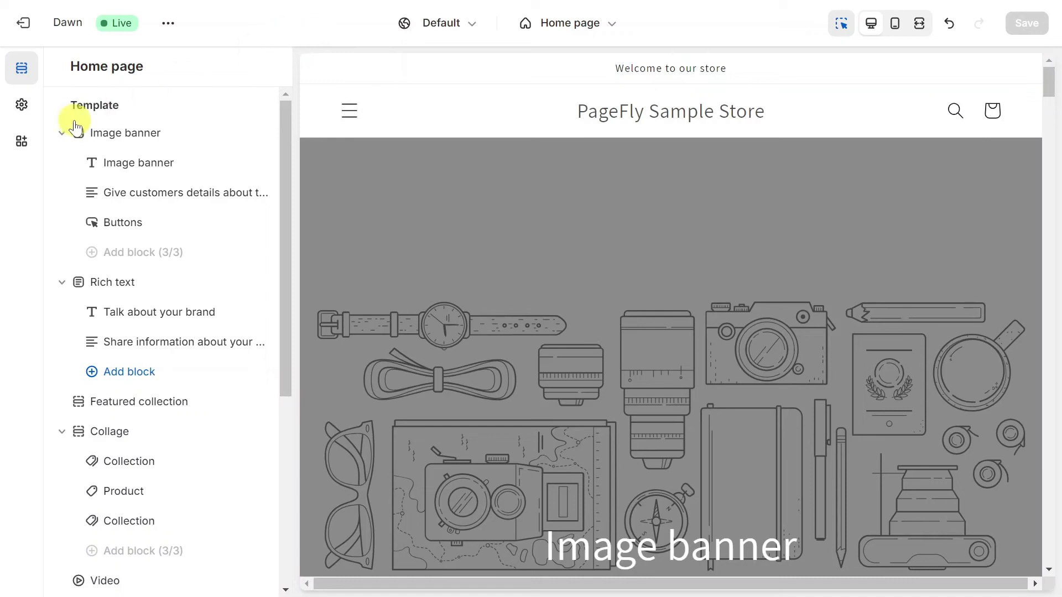
Enable the Super Gift Options app embed in the Dawn theme and save.
left_click(23, 142)
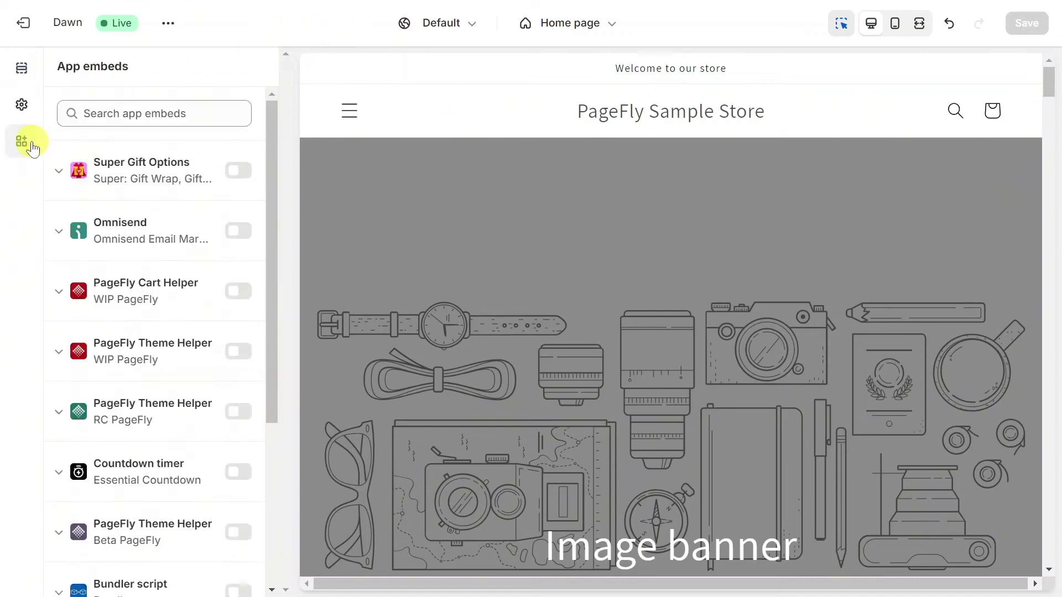
left_click(245, 172)
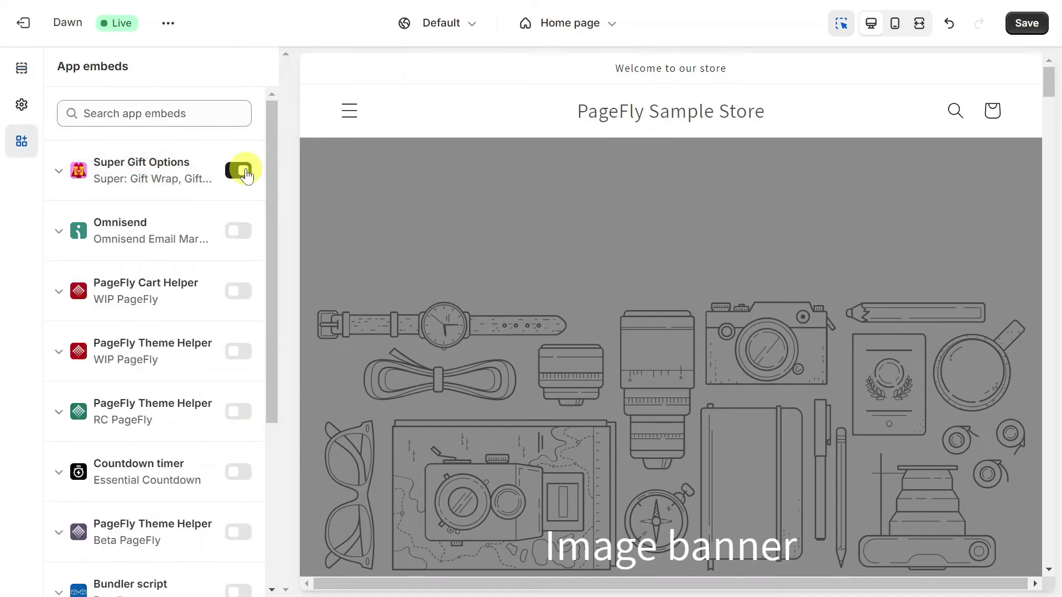
left_click(1027, 24)
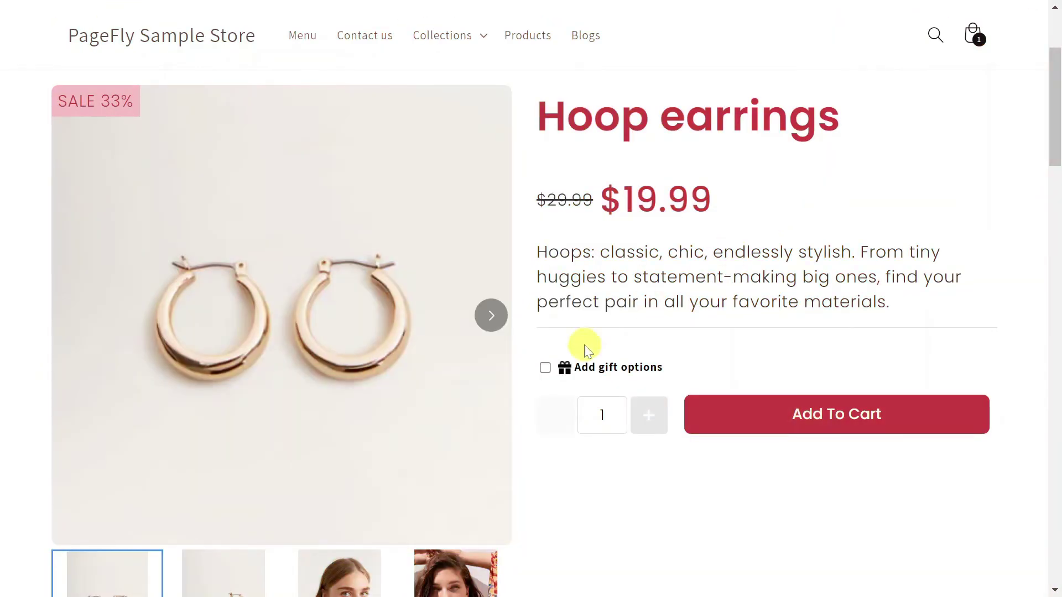
Tick 'Add gift options' on the live Hoop earrings page to test the Gift Options popup.
left_click(545, 367)
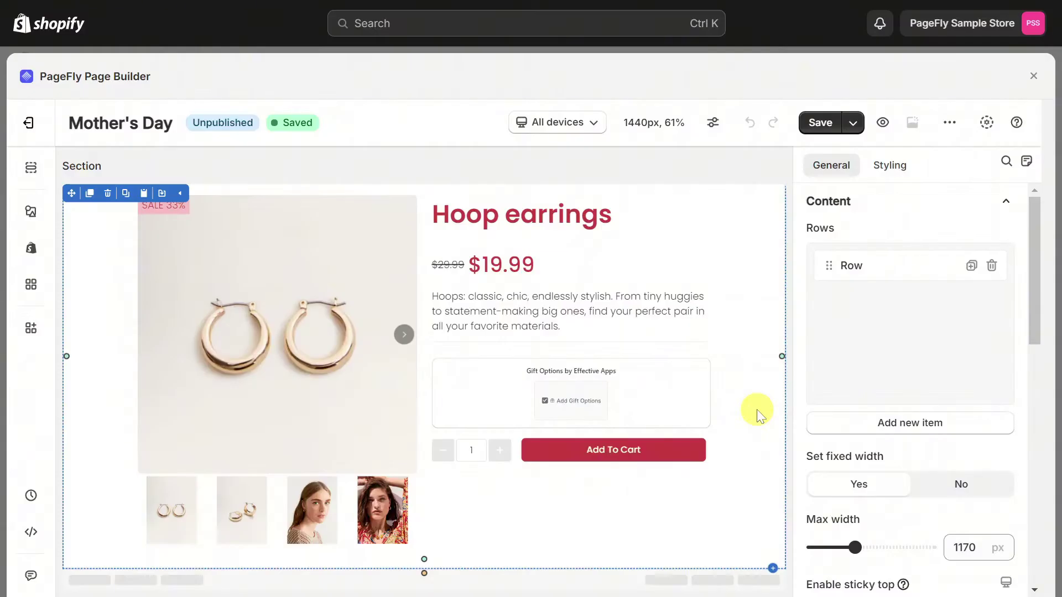
Add the Harmony template from the Trust badge category as a new section below the earrings.
left_click(771, 567)
left_click(766, 534)
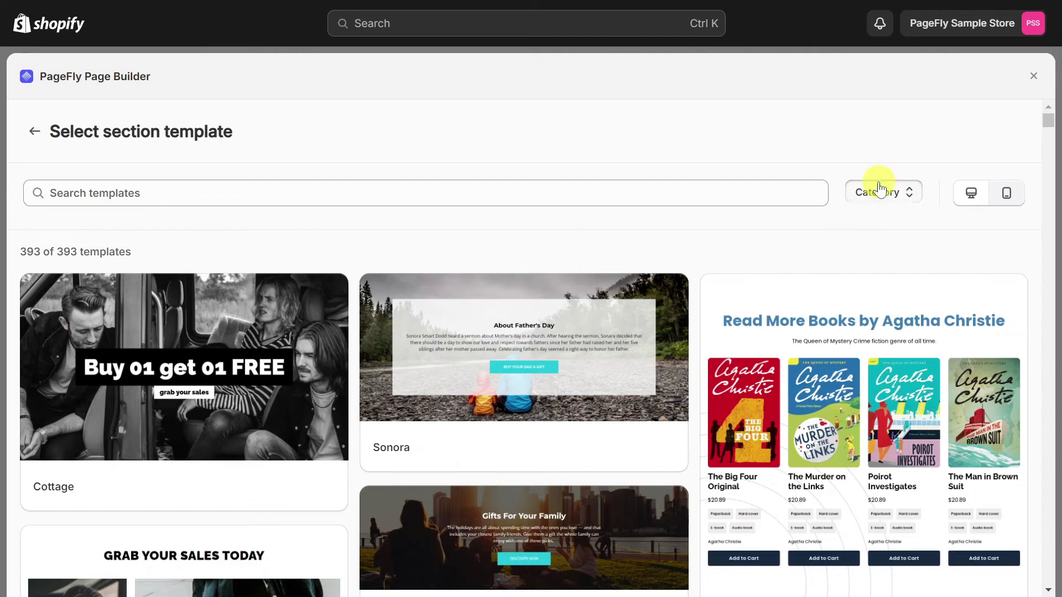
left_click(872, 31)
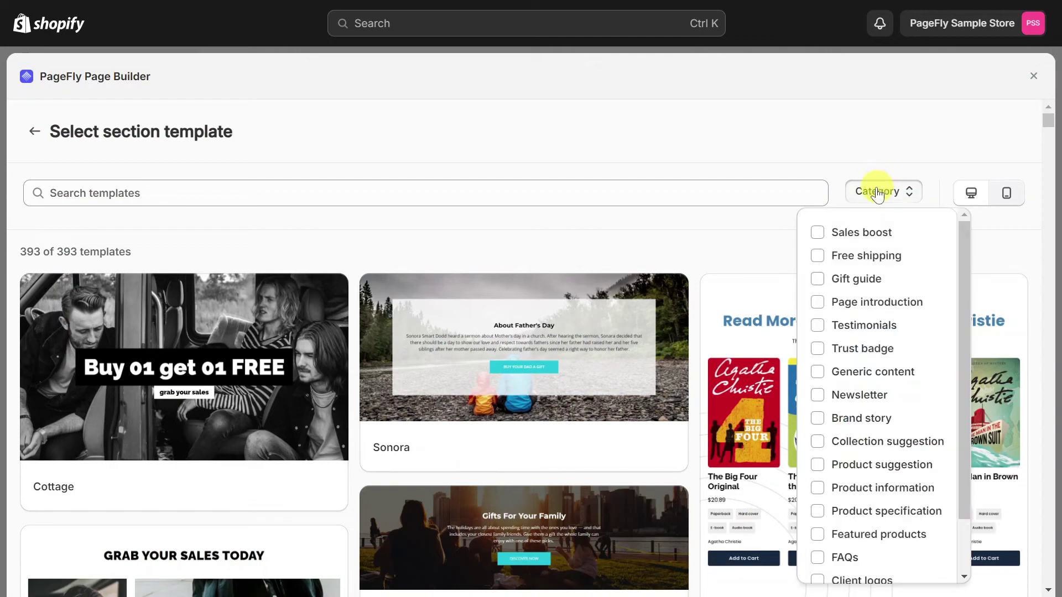
left_click(818, 348)
scroll(612, 331, "down", 7)
scroll(611, 331, "down", 10)
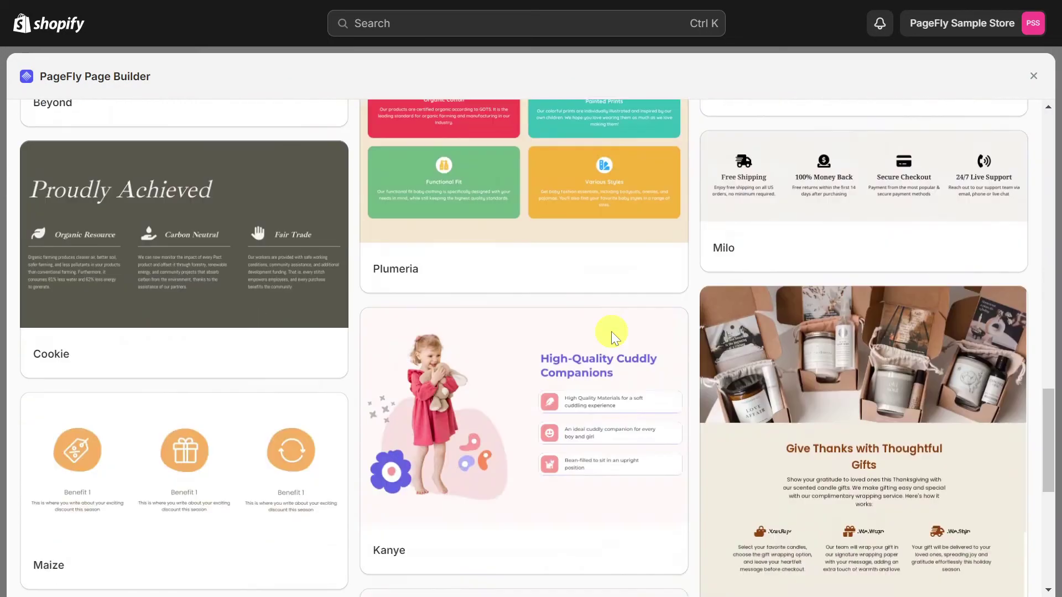
left_click(647, 512)
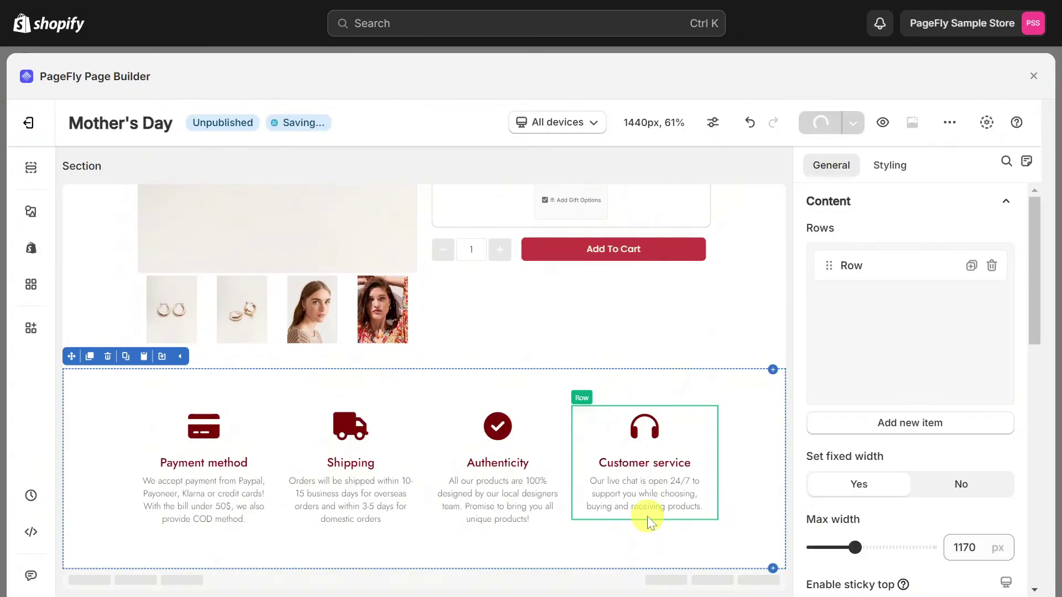
Colour the Payment method icon and heading red, rgb(198, 58, 65).
left_click(206, 427)
left_click(897, 166)
left_click(913, 403)
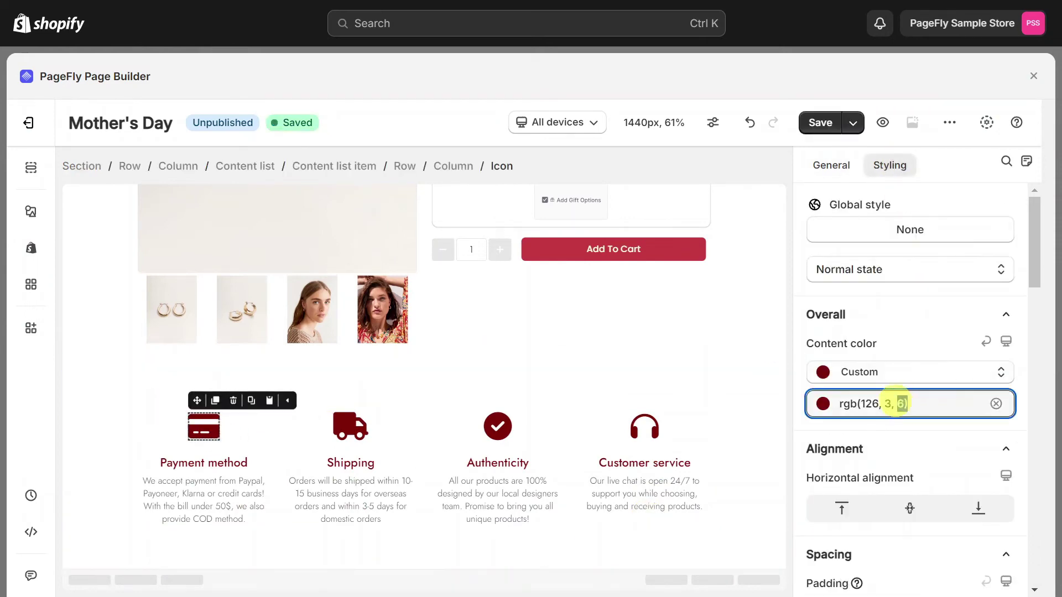
left_click(238, 464)
left_click(913, 405)
left_click(849, 403)
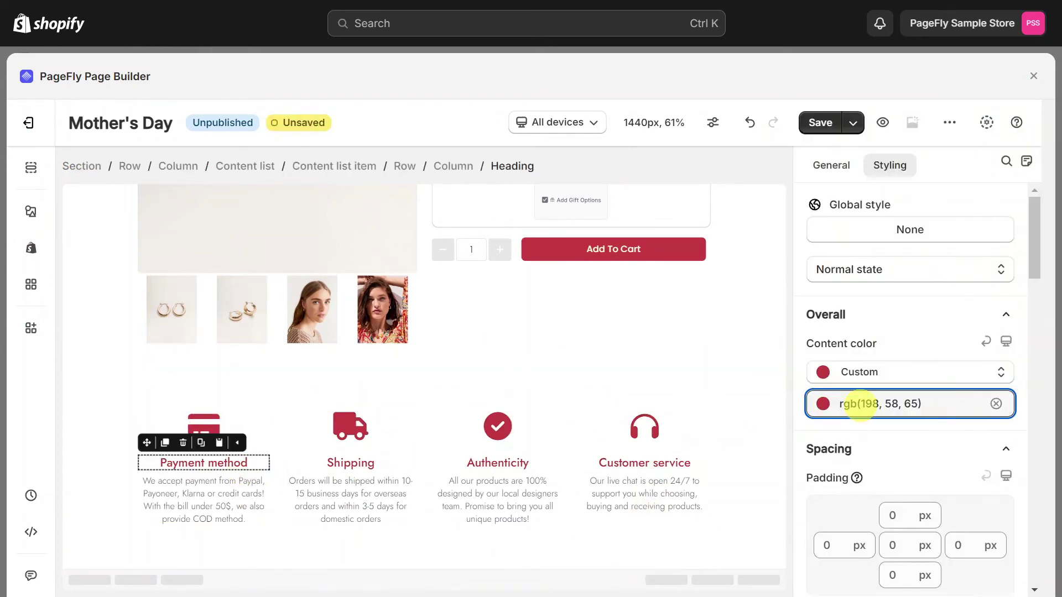
left_click(237, 505)
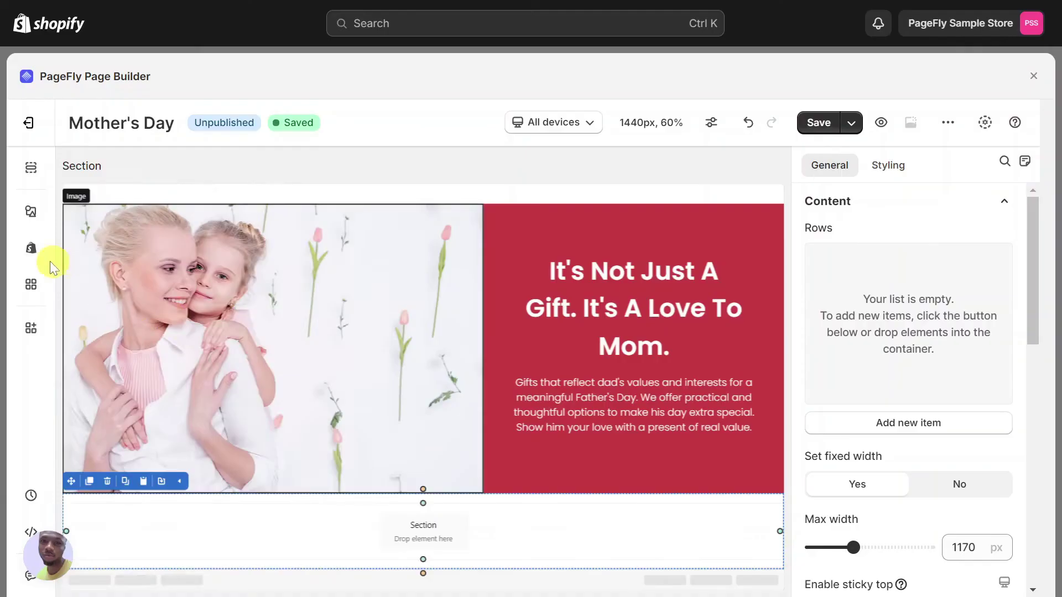
Add a Product list below the red banner with its product source set to Custom collection.
left_click(31, 248)
left_click_drag(284, 279, 370, 518)
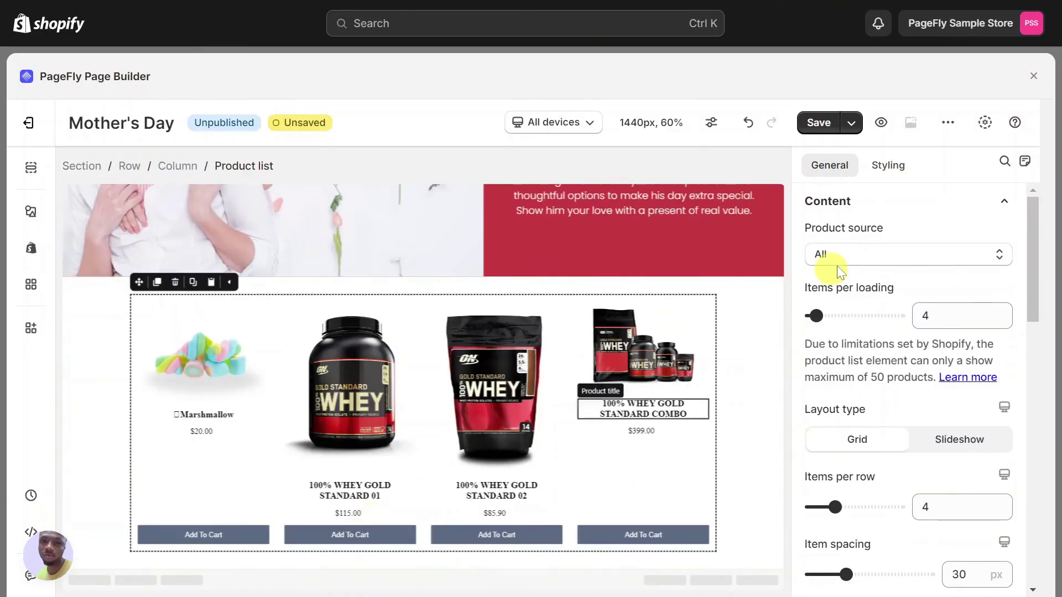
left_click(863, 254)
left_click(878, 318)
Search collections for 'Earing' and select the Earings collection as the list's source.
left_click(882, 325)
left_click(564, 192)
type("Earing")
left_click(557, 243)
left_click(749, 547)
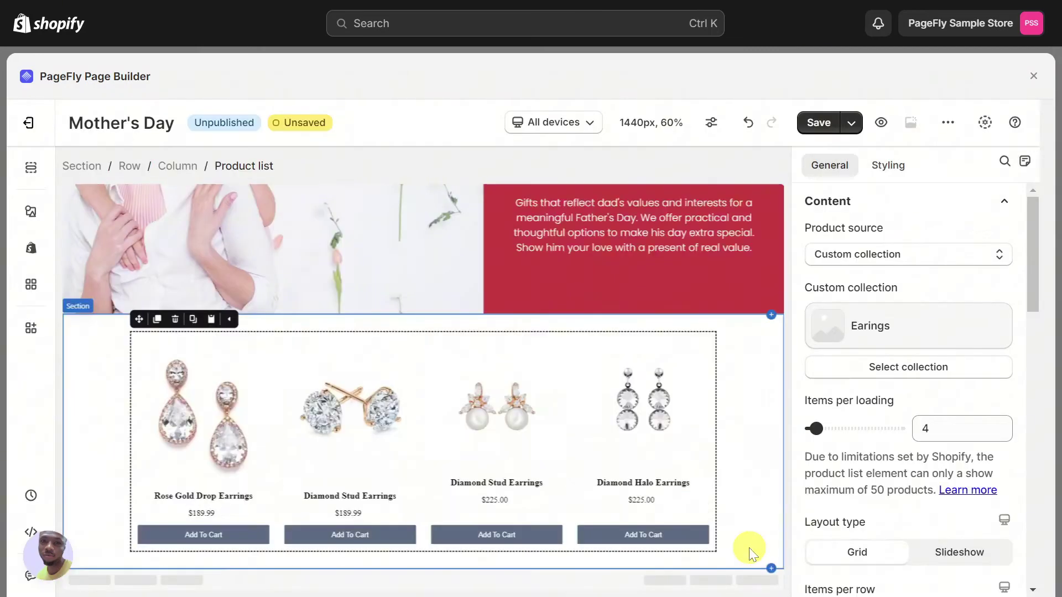